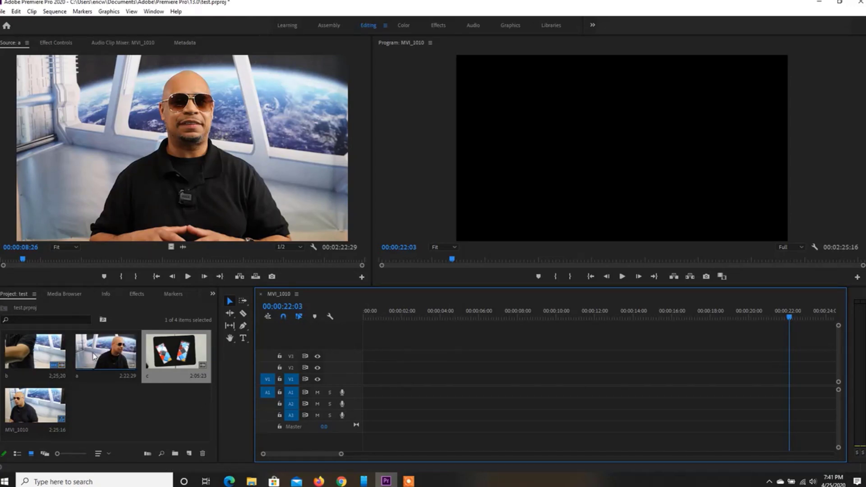
Step: Place clips a, b and c on tracks V1, V2 and V3 with their audio
drag(93, 356, 365, 387)
drag(31, 366, 369, 370)
drag(192, 355, 368, 361)
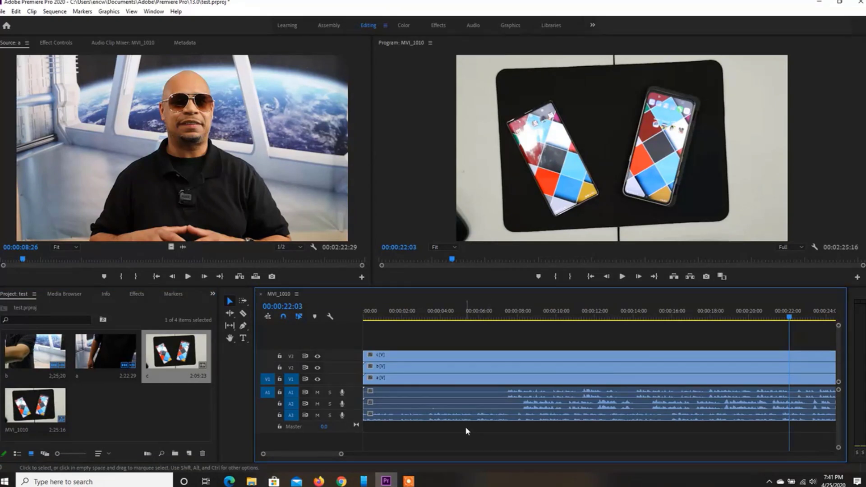
Step: Slide clip c later so it starts at 00:00:02:15, staggering it from the other angles
click(412, 416)
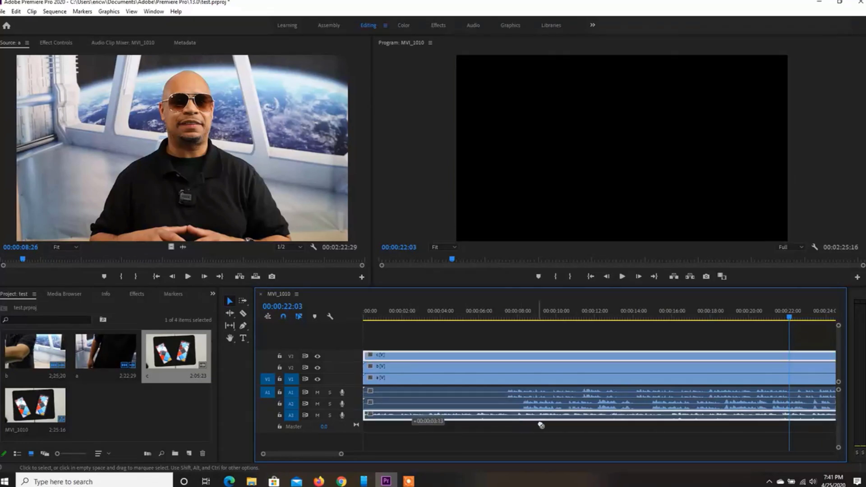
mouse_move(364, 416)
mouse_down()
mouse_move(417, 416)
mouse_move(364, 415)
mouse_up()
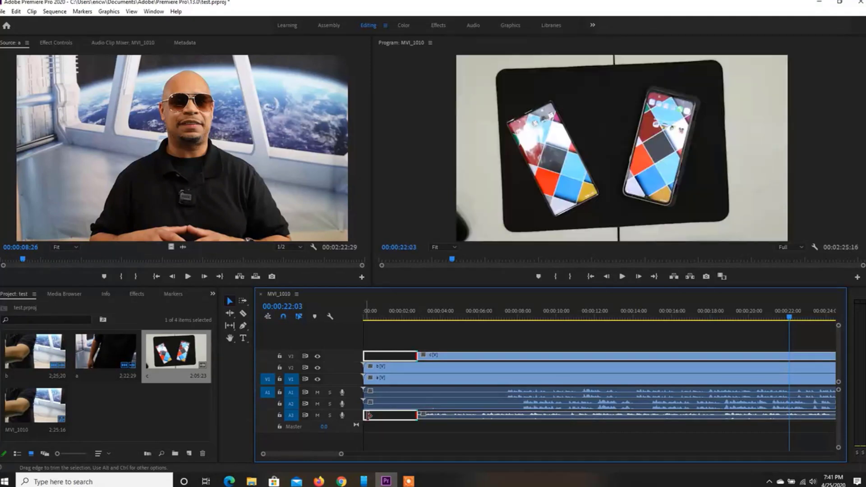
drag(421, 418, 436, 418)
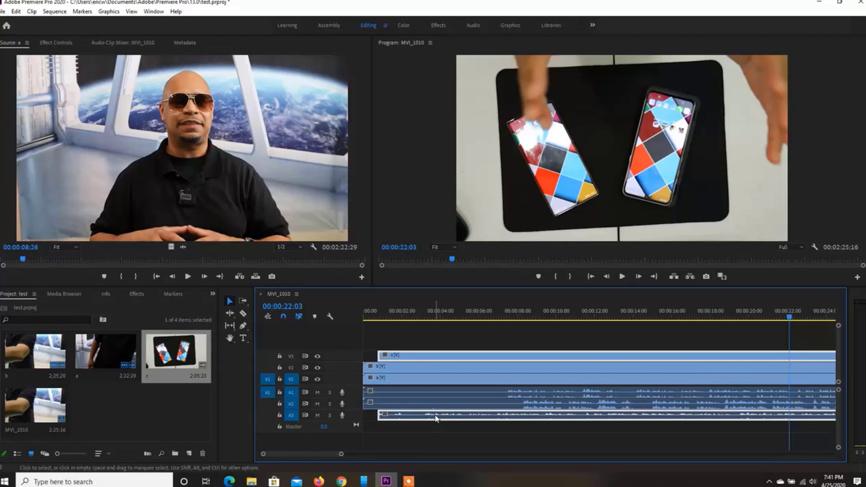
key(ctrl+z)
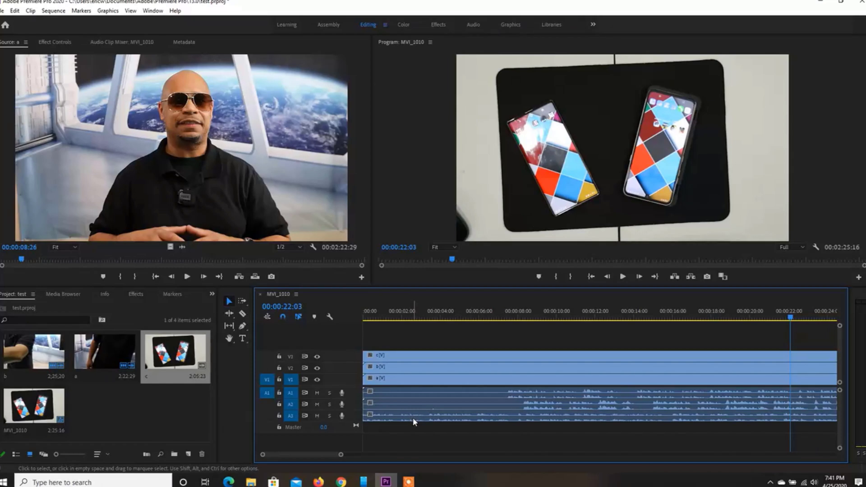
drag(413, 416, 544, 416)
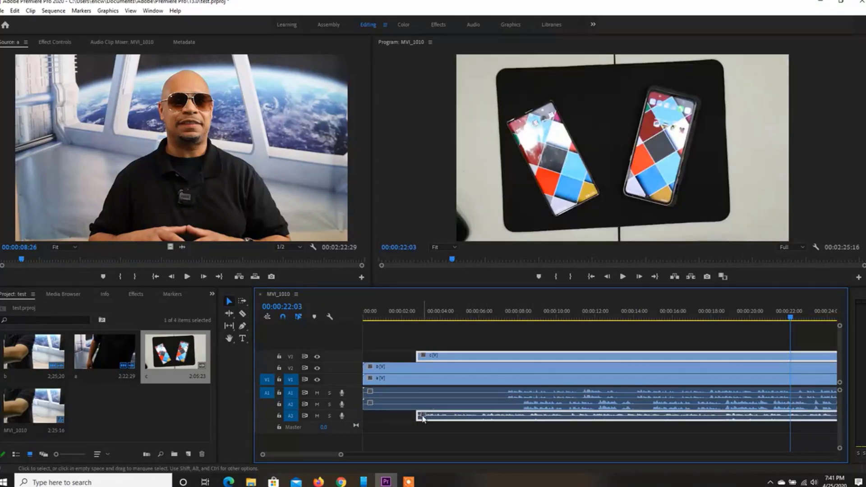
drag(419, 416, 365, 415)
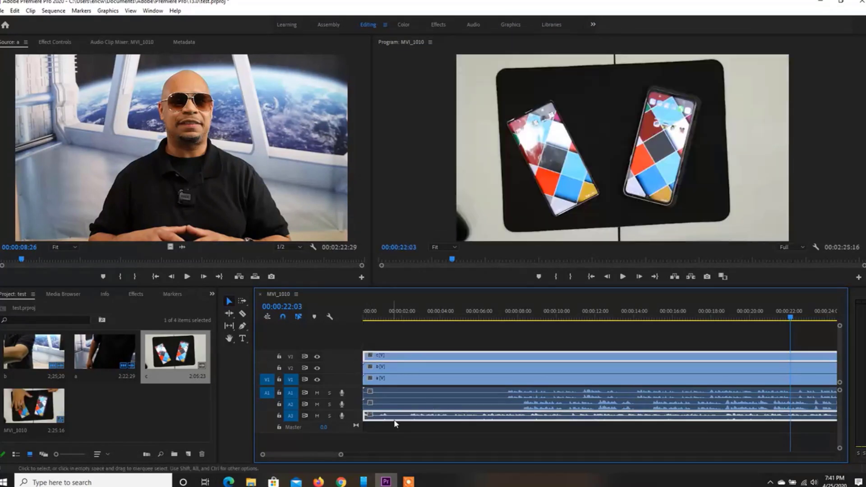
drag(421, 417, 436, 418)
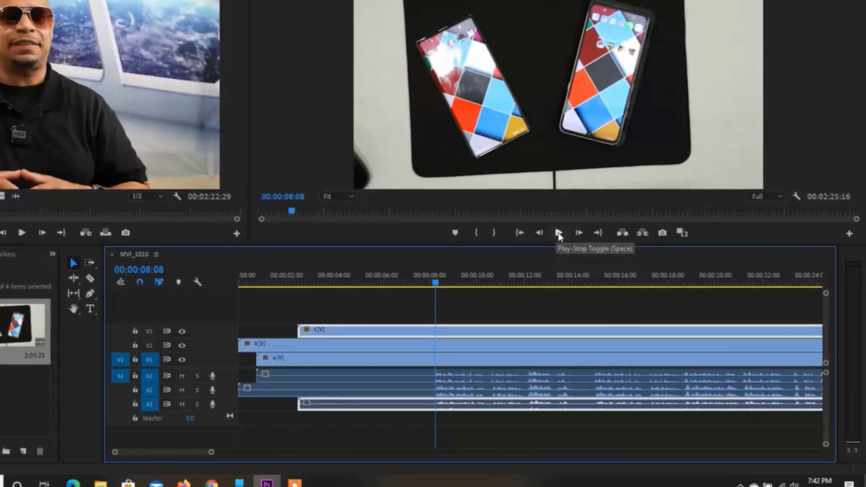
Step: Trim the starts of clips c, b and a to the sync point at 14:28
click(567, 239)
click(552, 229)
click(418, 274)
drag(568, 274, 579, 276)
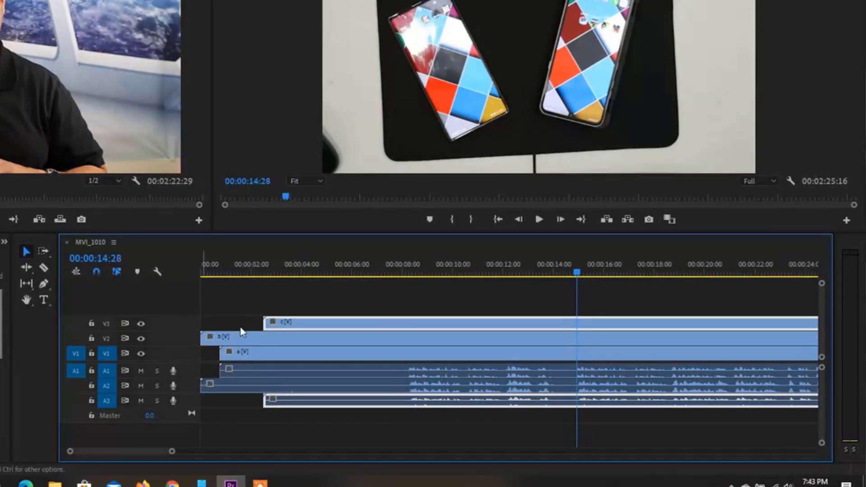
drag(265, 323, 578, 334)
drag(226, 339, 577, 339)
drag(215, 353, 577, 359)
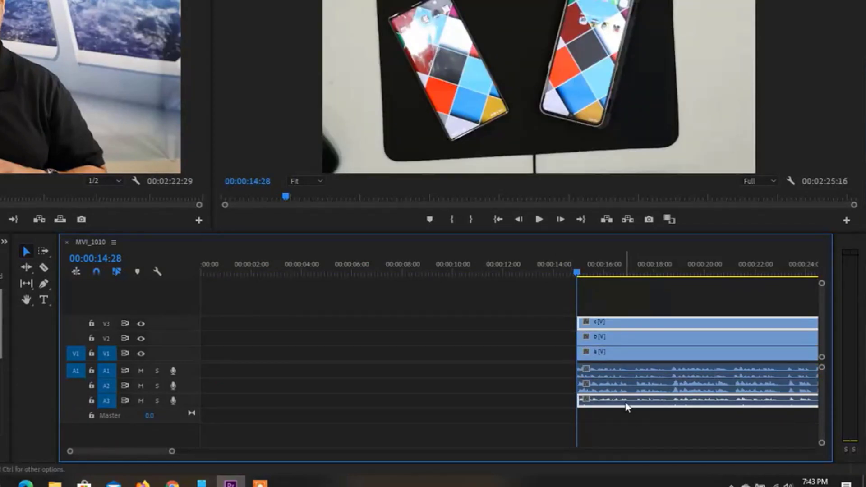
Step: Move clips c, b and a to begin at 00:00:00:00
drag(624, 406, 242, 402)
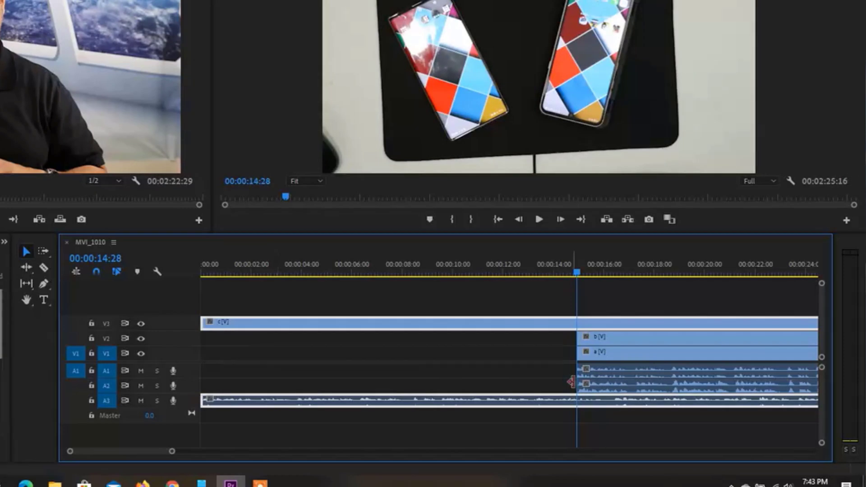
click(600, 391)
drag(600, 391, 211, 385)
drag(592, 375, 241, 376)
drag(250, 275, 148, 265)
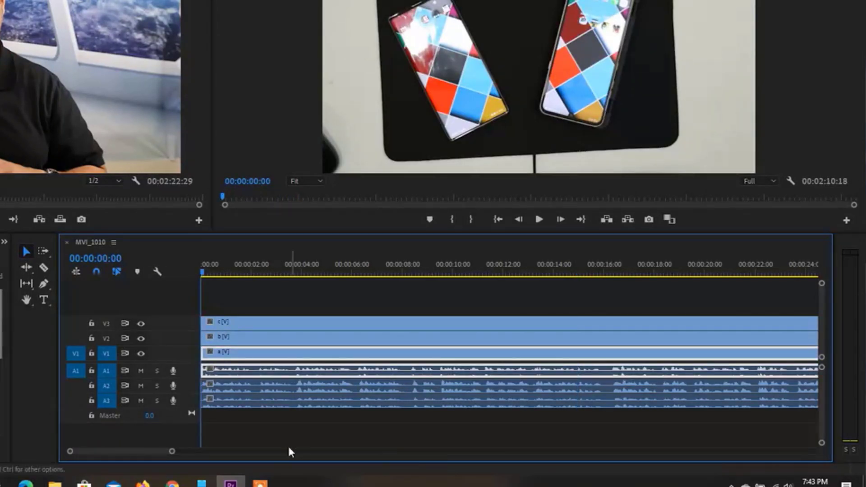
drag(180, 451, 98, 440)
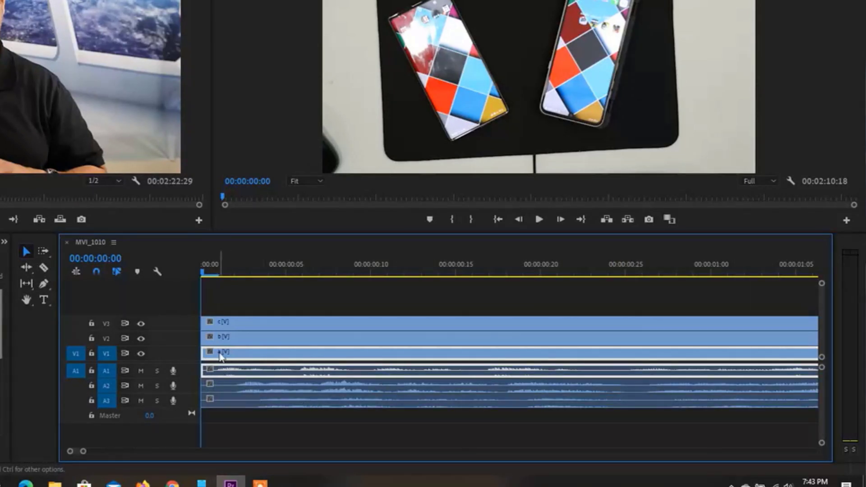
Step: Trim one frame off the start of clip b
click(218, 278)
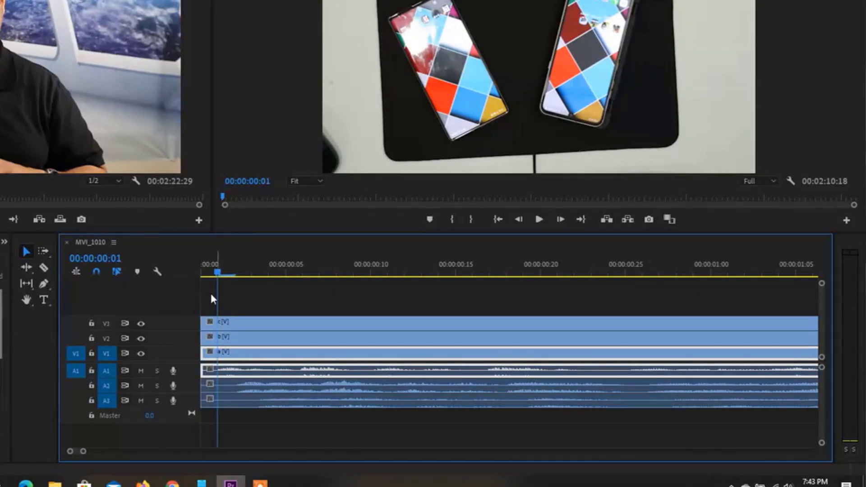
drag(206, 387, 218, 401)
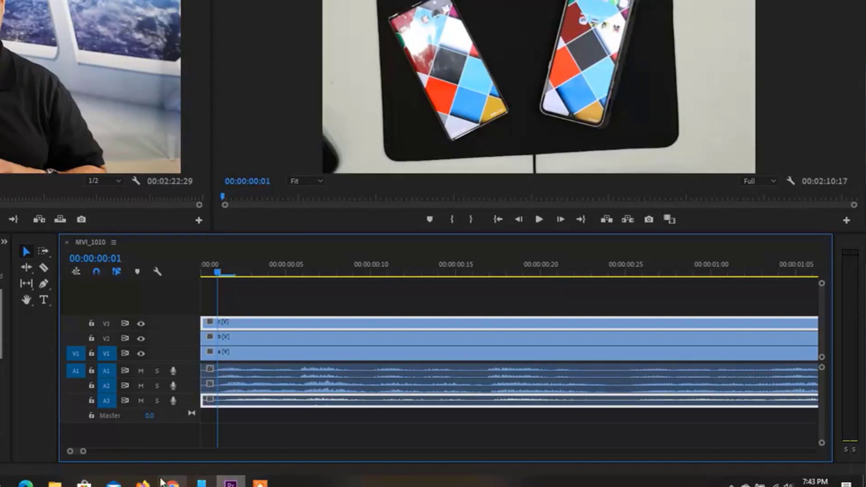
drag(84, 453, 222, 451)
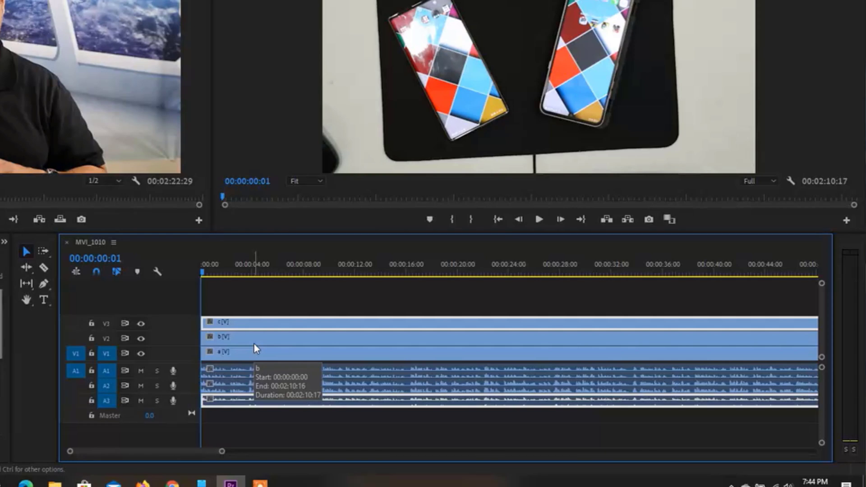
Step: Unlink the video of clips b and c from their audio
right_click(233, 373)
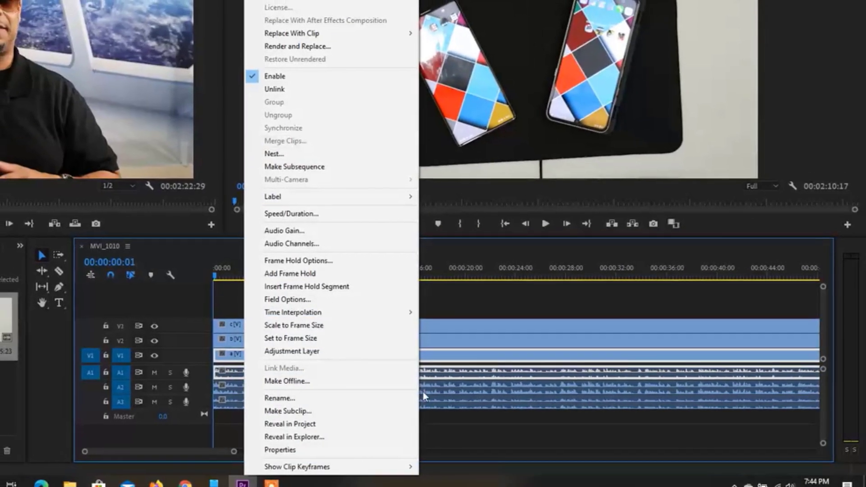
click(424, 388)
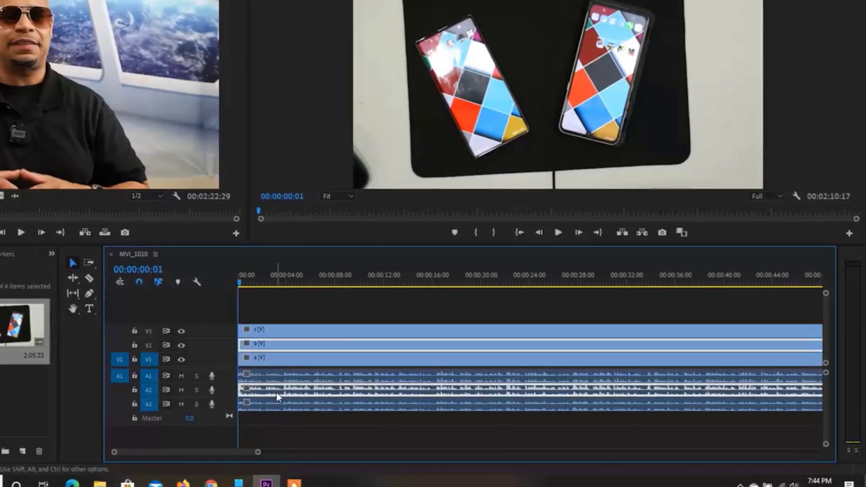
right_click(272, 392)
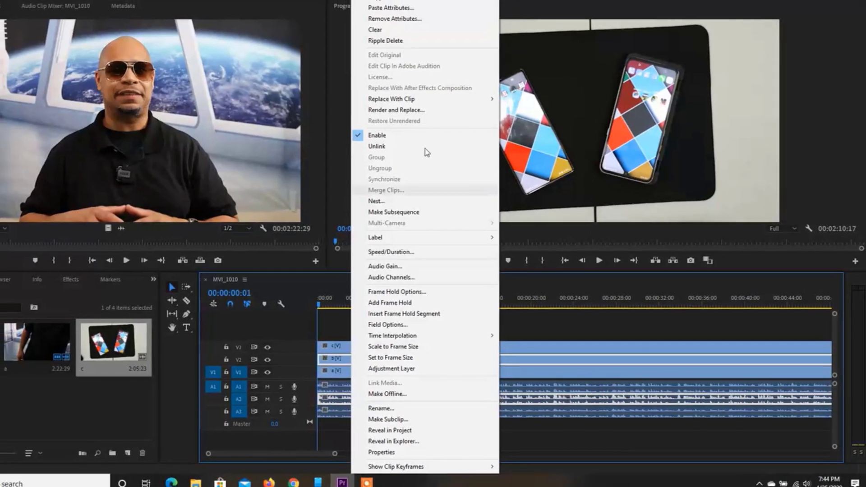
click(398, 159)
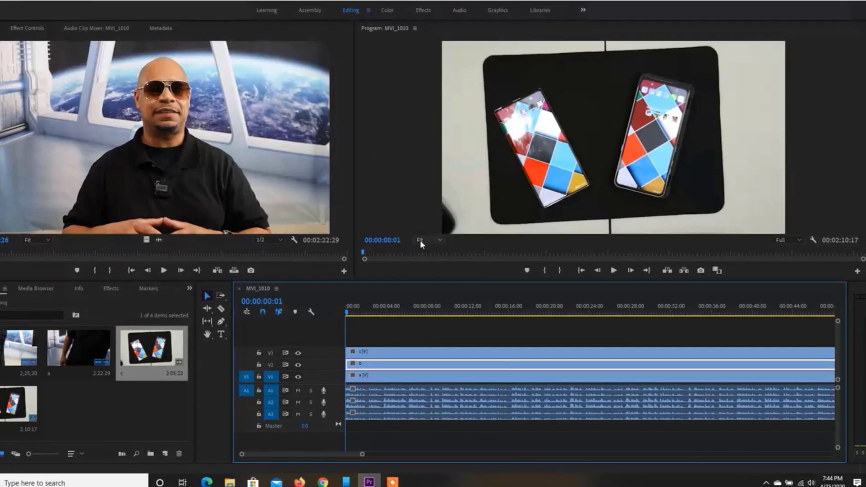
right_click(389, 378)
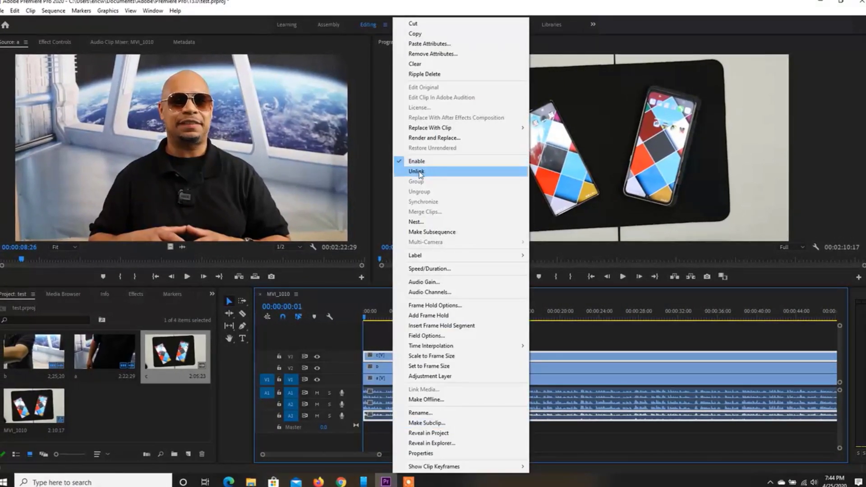
click(417, 172)
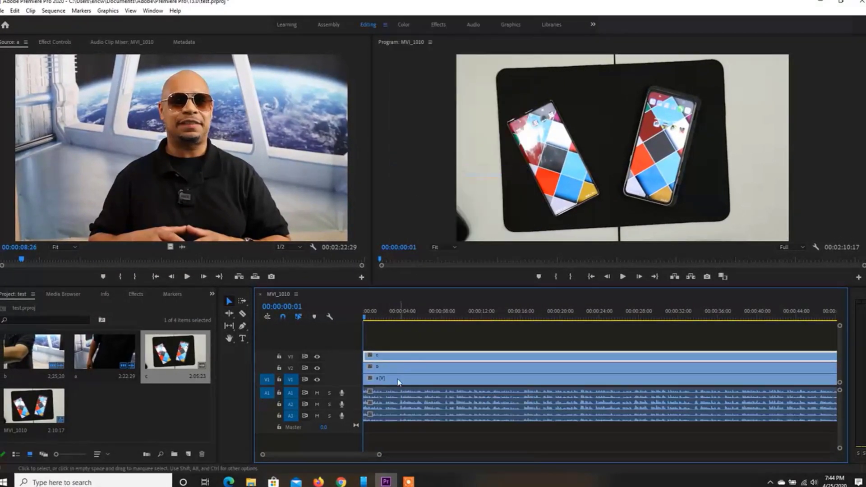
Step: Cut the separated audio clips from tracks A3 and A2
right_click(394, 417)
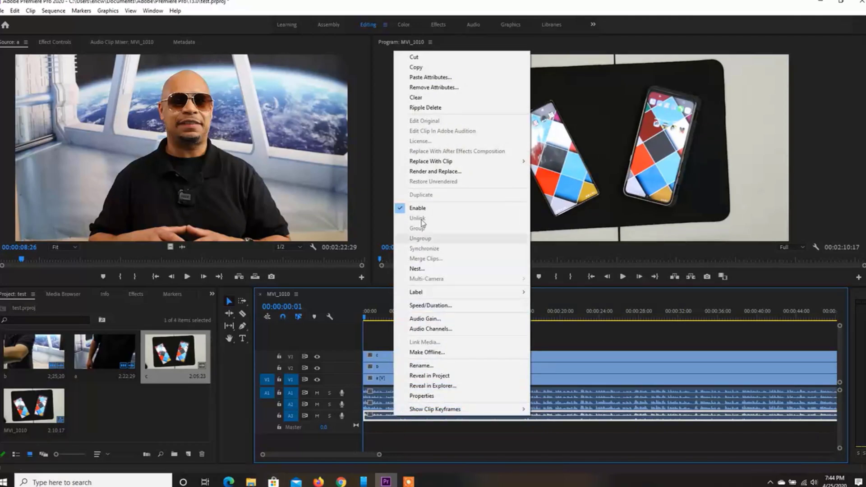
click(413, 57)
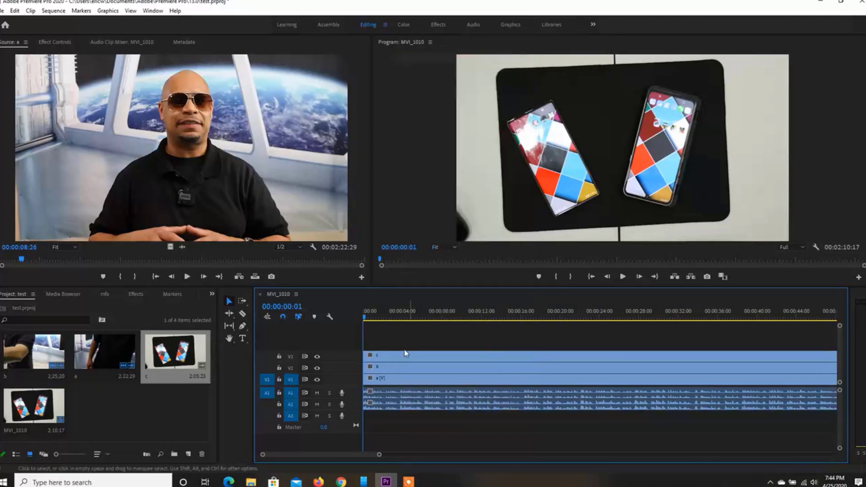
right_click(379, 407)
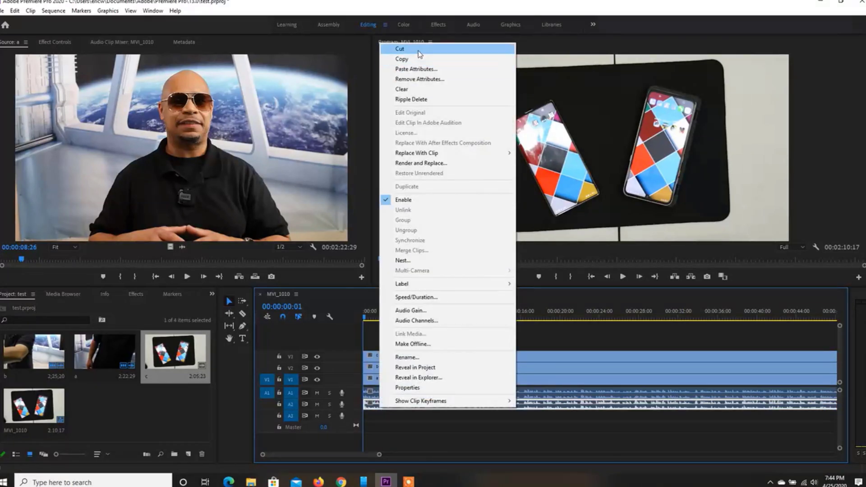
click(406, 48)
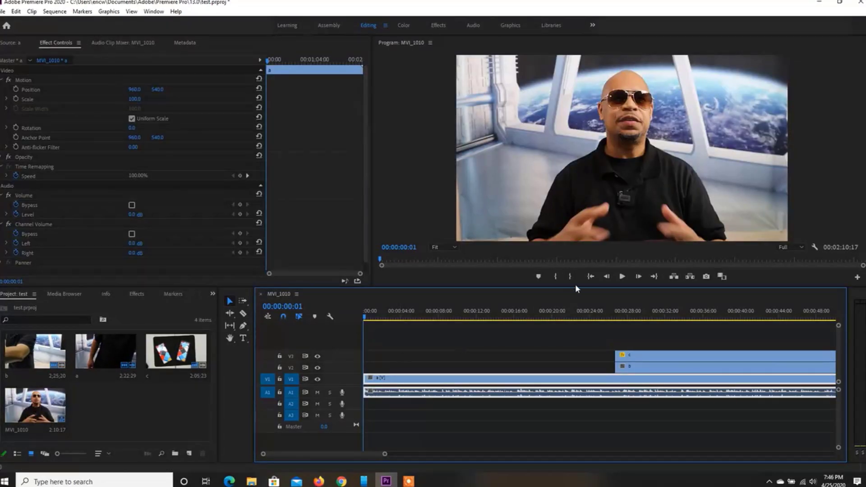
Step: Set clip a's Motion Scale to 105
click(138, 99)
text(105)
key(Return)
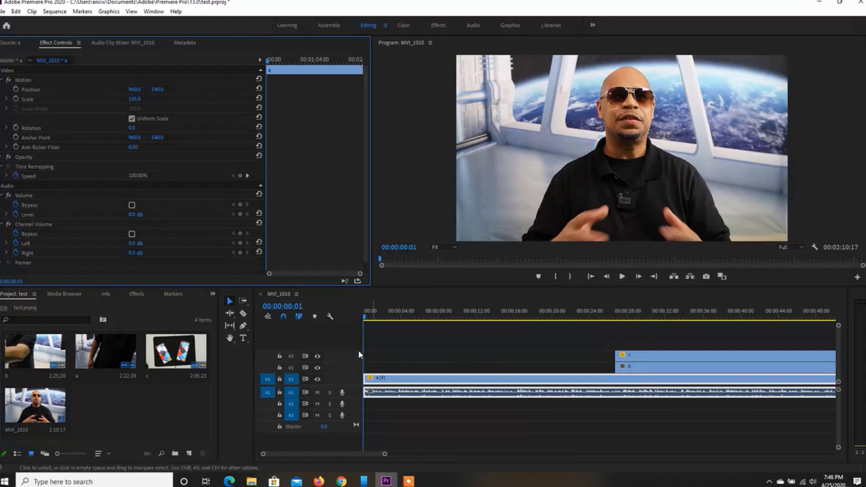
Step: Raise clip a's volume level to 3.0 dB and play the sequence
click(130, 215)
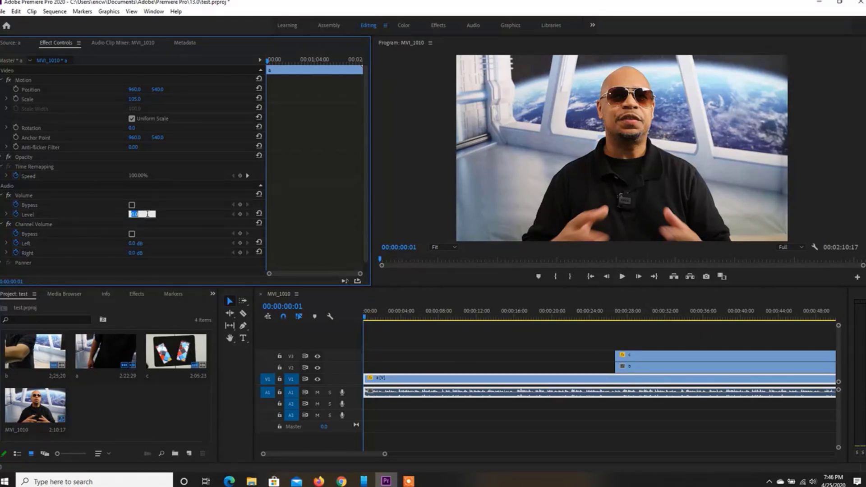
text(3)
key(Return)
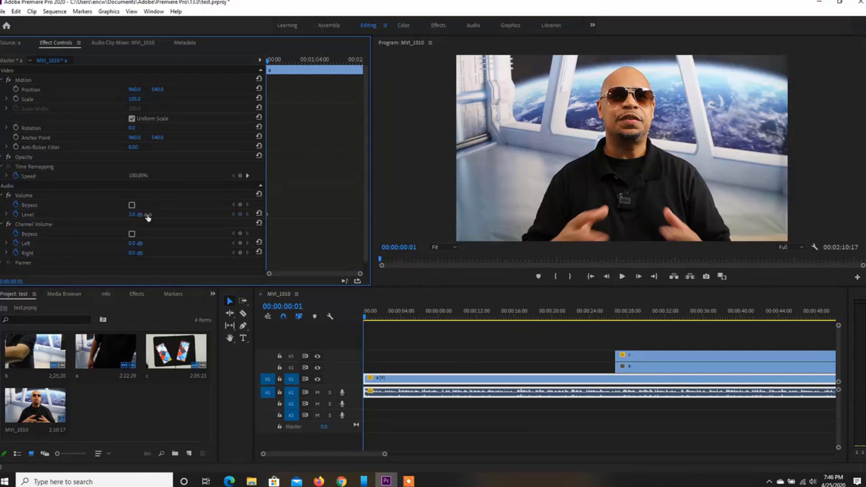
click(622, 276)
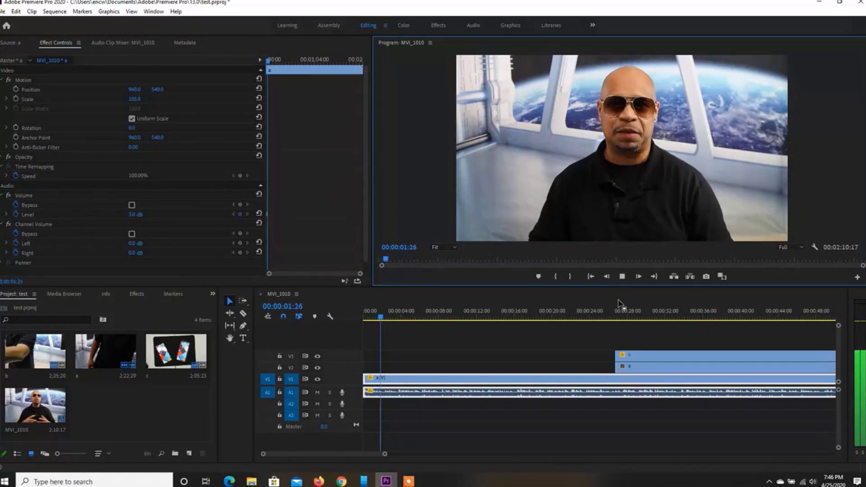
Step: Trim clip b on V2 to start earlier, around 24 seconds, and review it
click(622, 277)
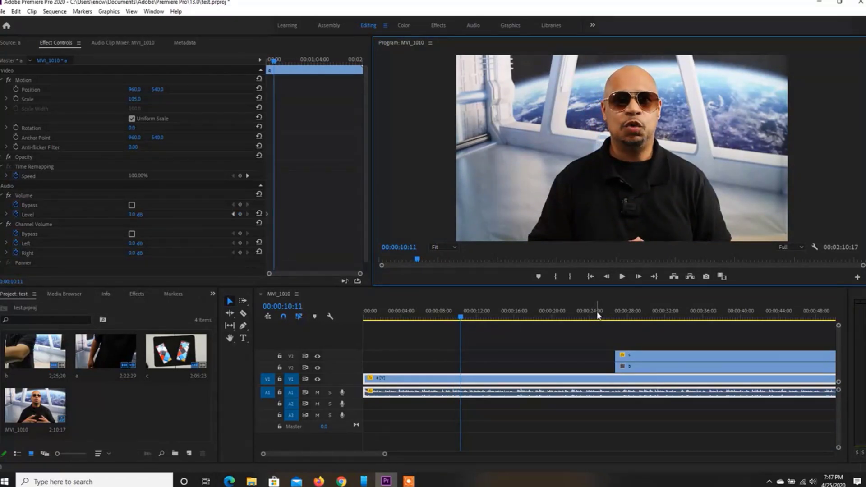
drag(558, 311, 565, 310)
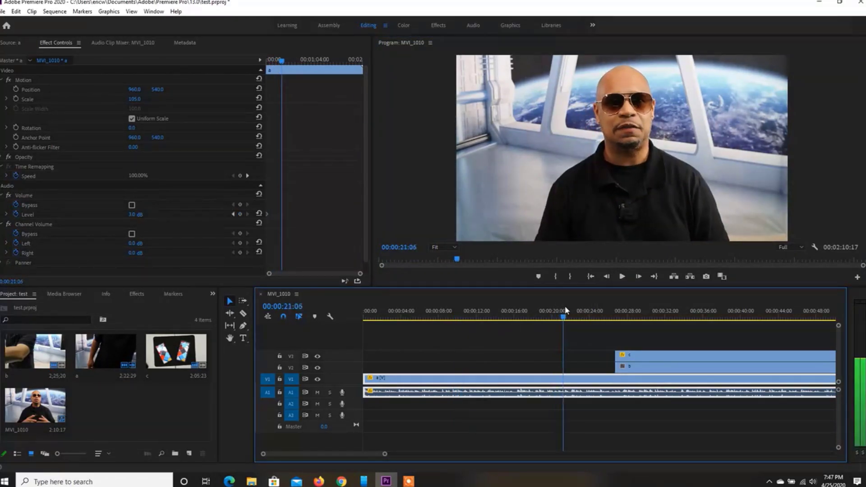
click(623, 277)
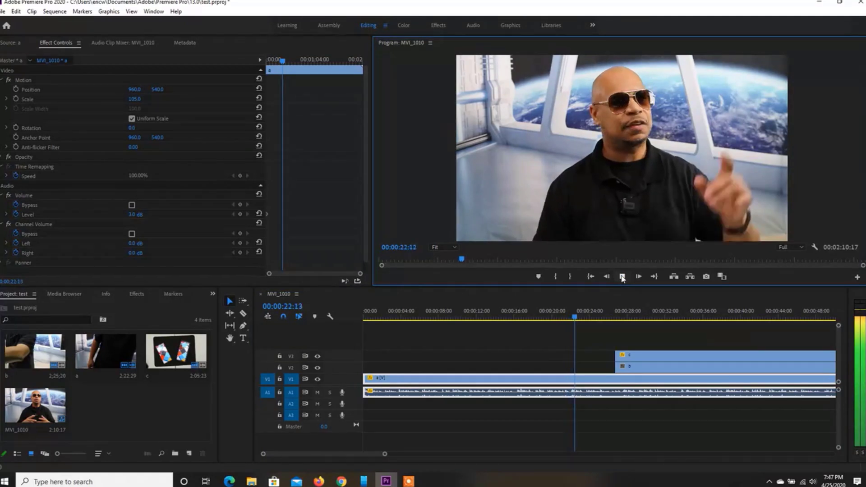
key(space)
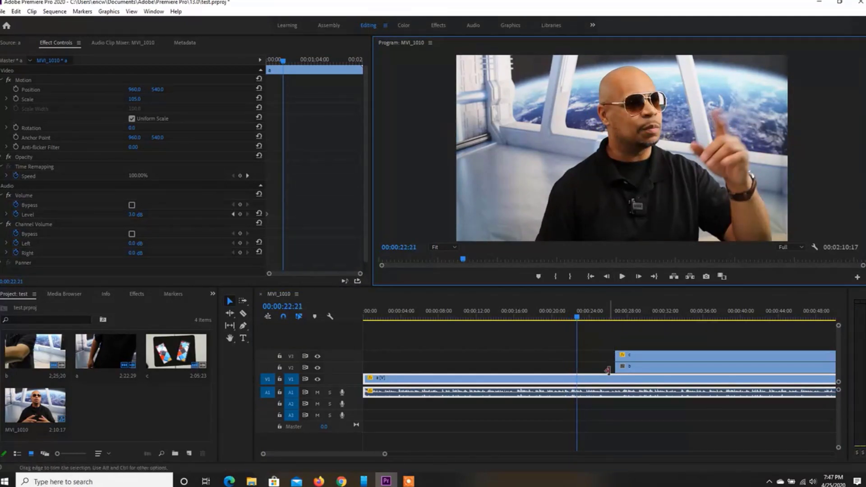
drag(616, 367, 578, 367)
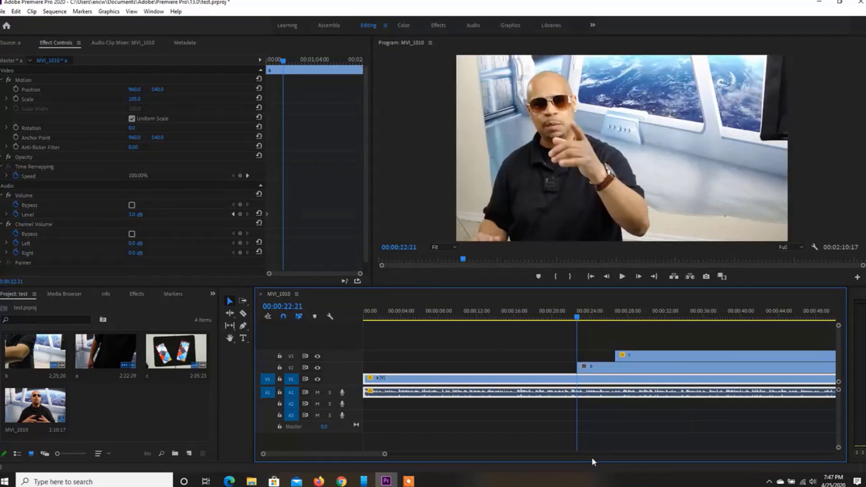
click(622, 276)
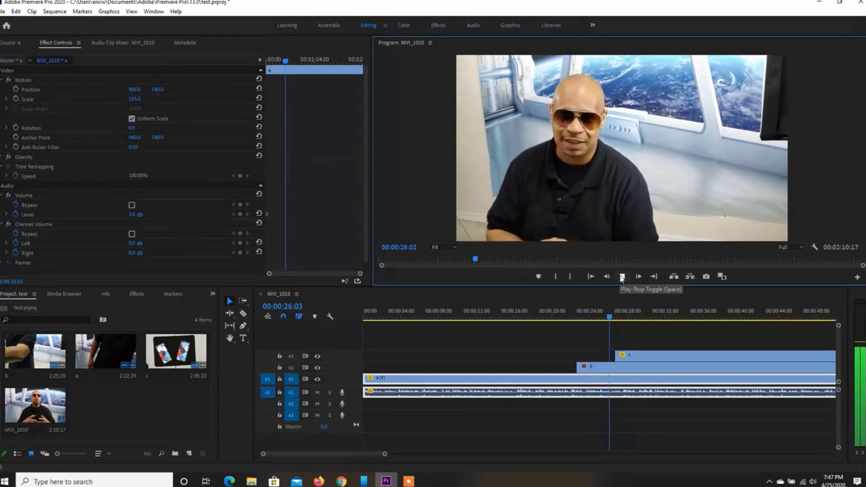
click(622, 277)
Step: Reposition clip c on V3 to start at 00:00:28:13 and review it
drag(632, 356, 667, 356)
click(622, 277)
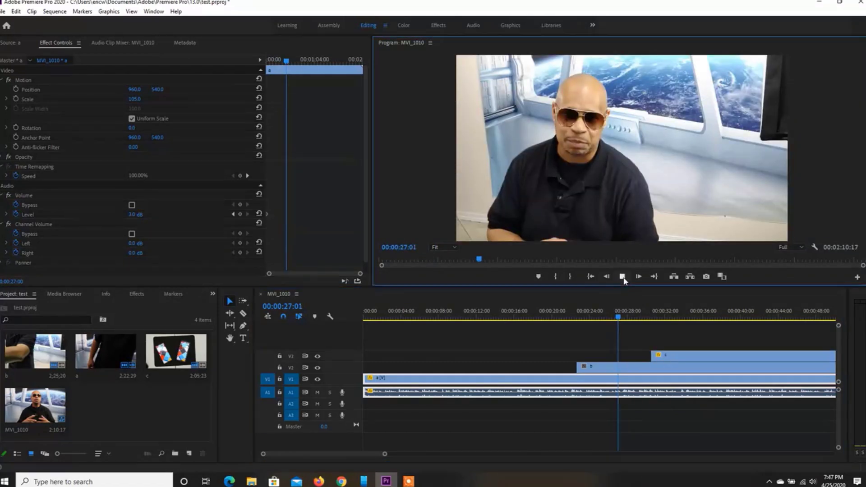
click(623, 276)
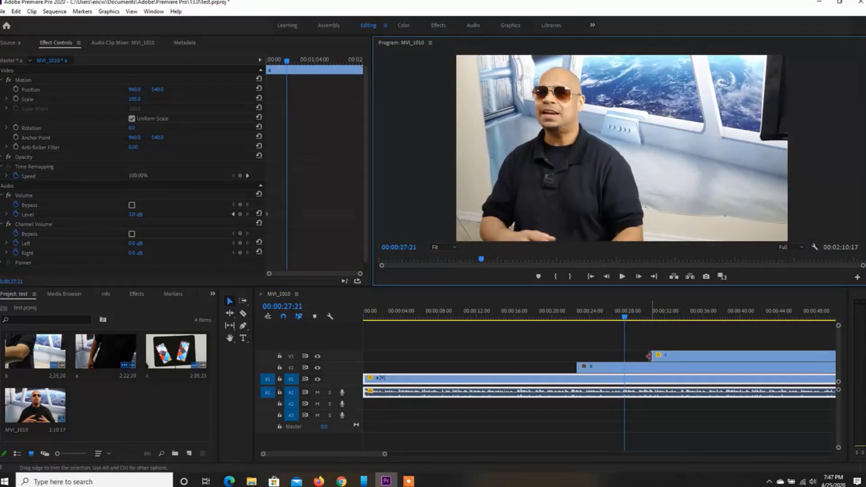
click(622, 277)
click(622, 277)
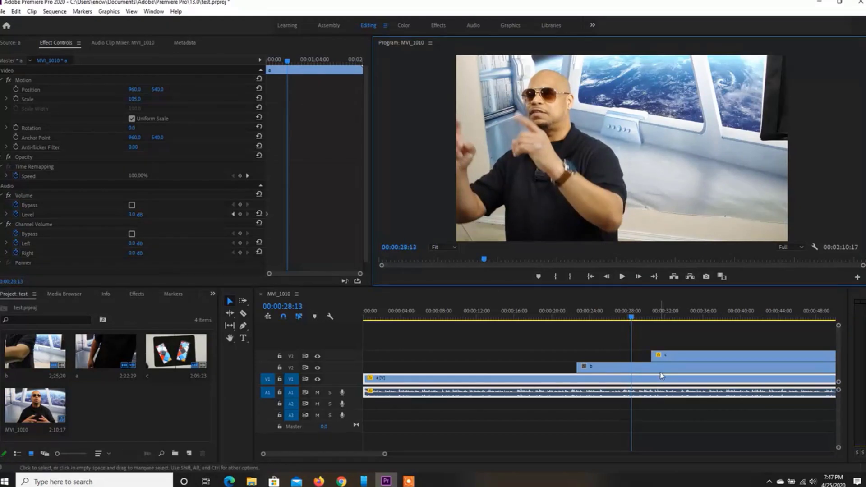
drag(652, 356, 636, 354)
click(623, 277)
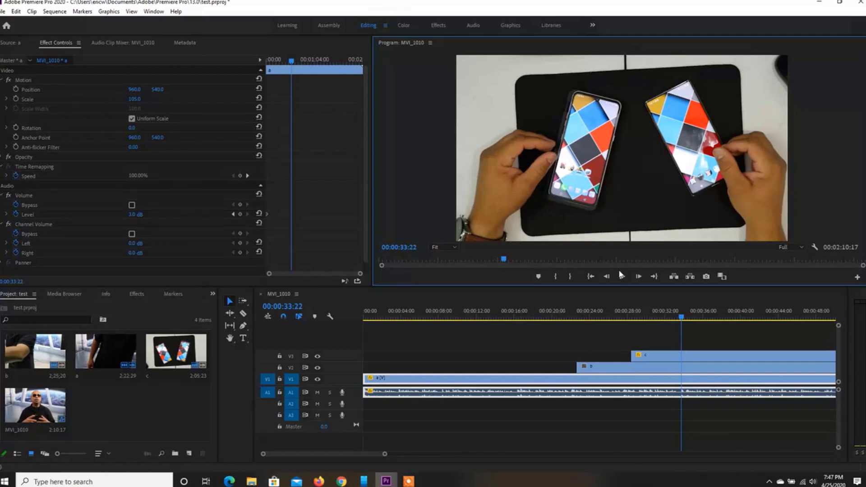
Step: Zoom the timeline out, stop playback at 00:00:38:00 and choose the Razor tool
drag(386, 455, 426, 454)
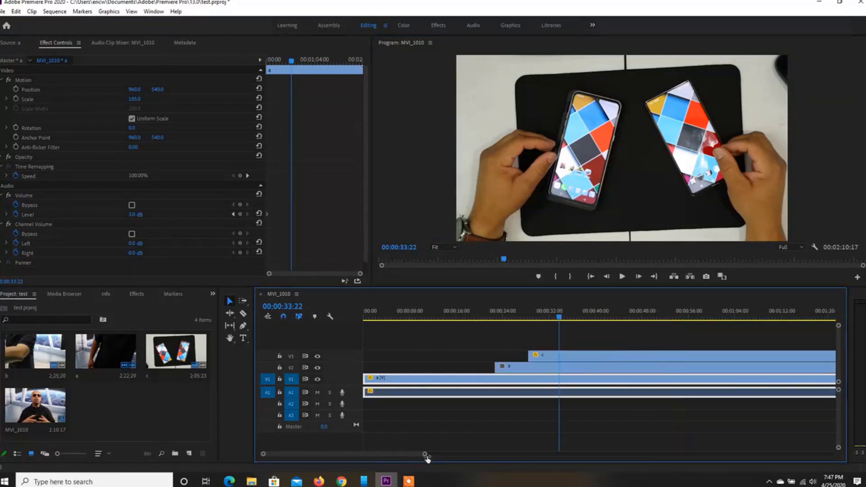
click(622, 276)
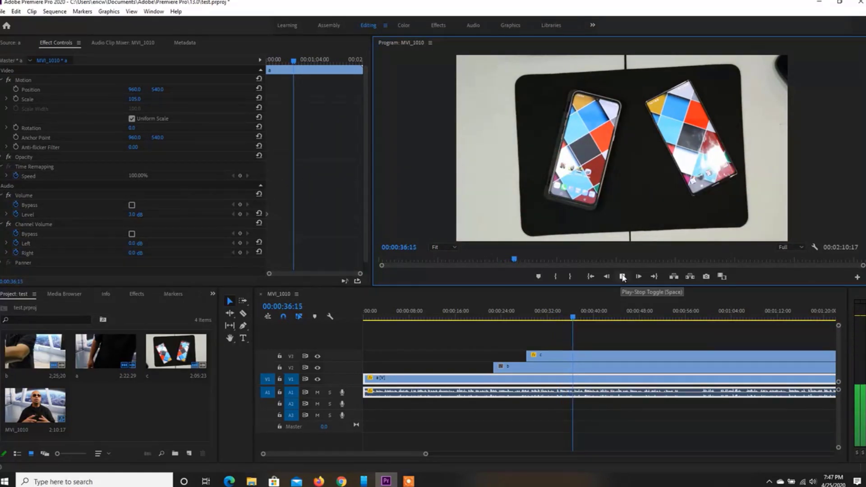
click(623, 277)
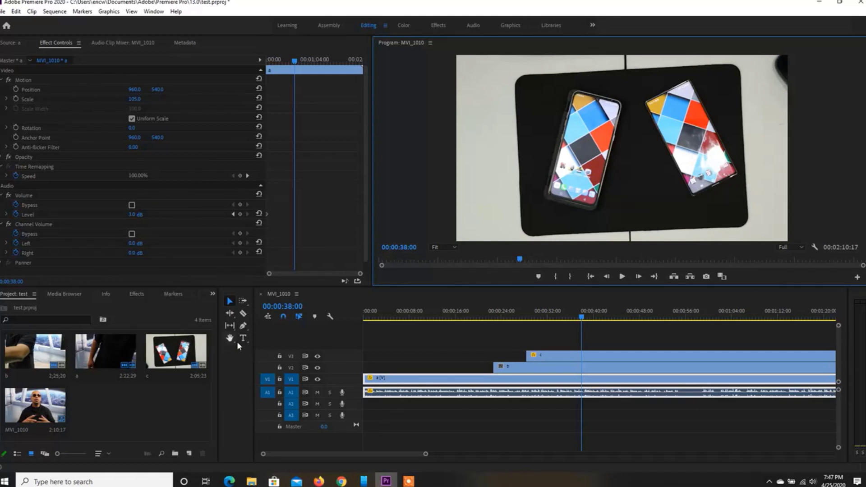
click(243, 314)
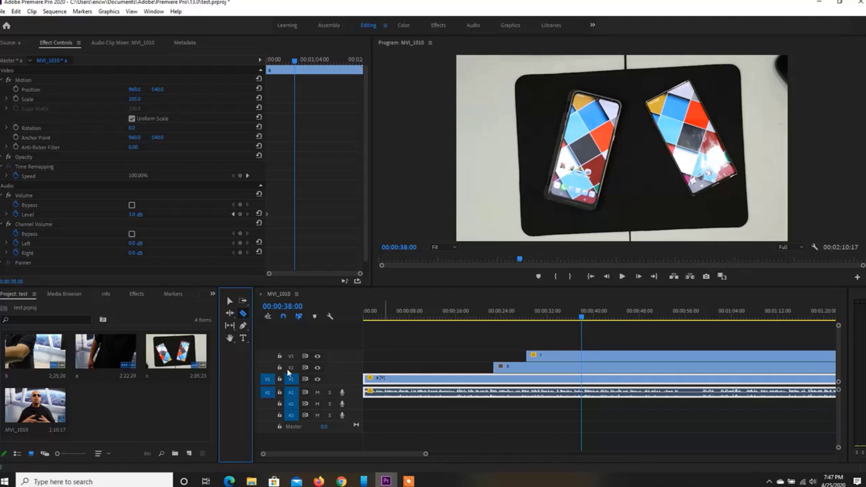
Step: Split clip c at 38 seconds and trim the later parts of c and b to start near 54 seconds
click(244, 315)
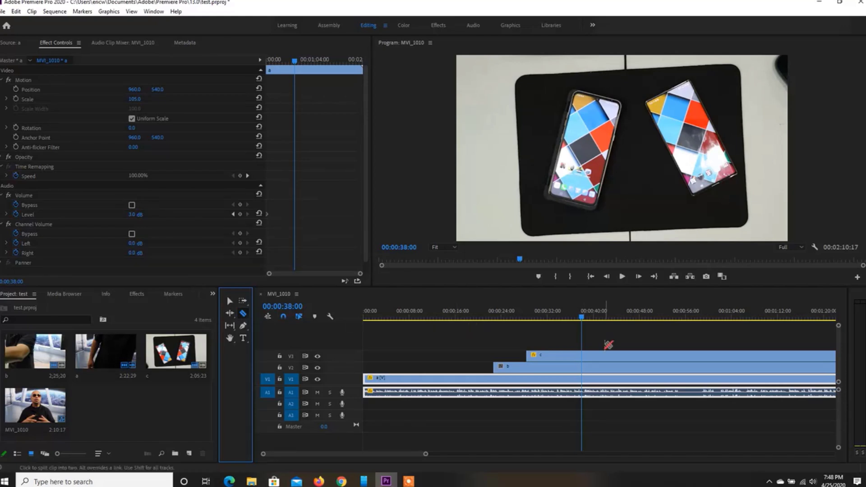
click(584, 355)
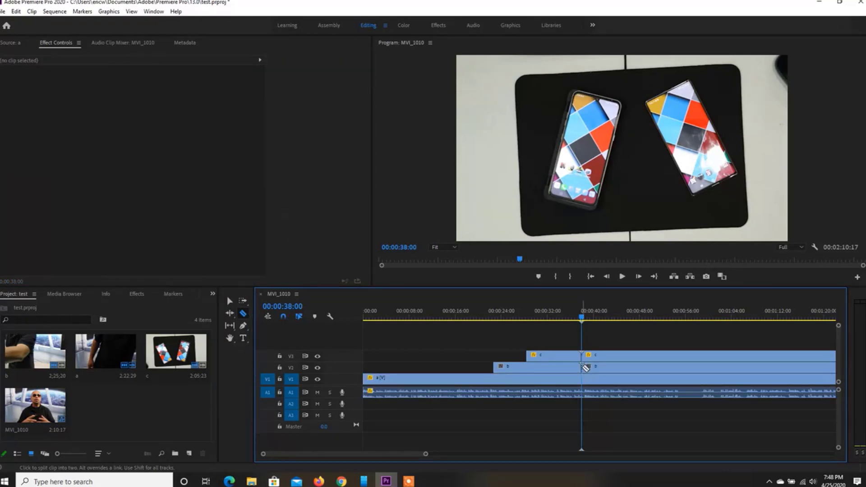
click(230, 301)
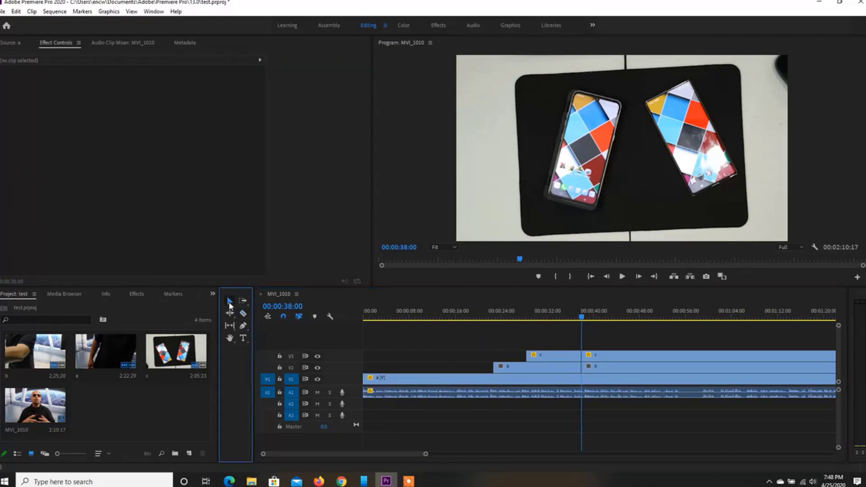
drag(583, 356, 660, 355)
drag(588, 368, 661, 367)
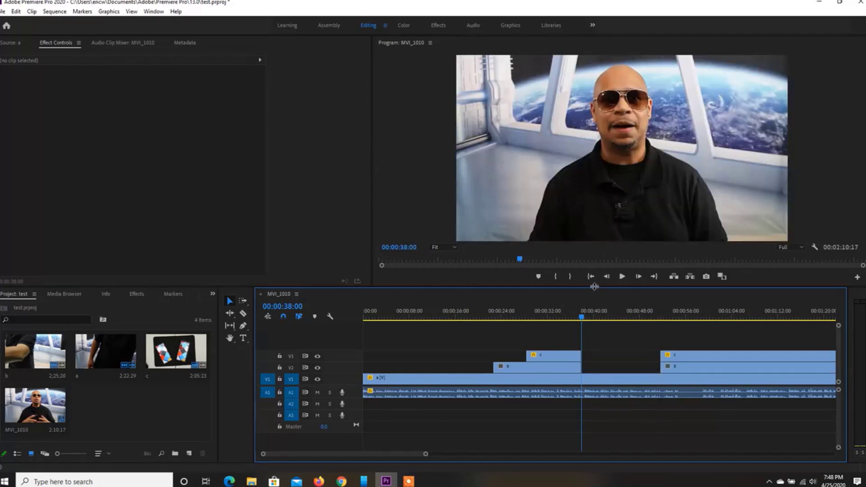
click(623, 277)
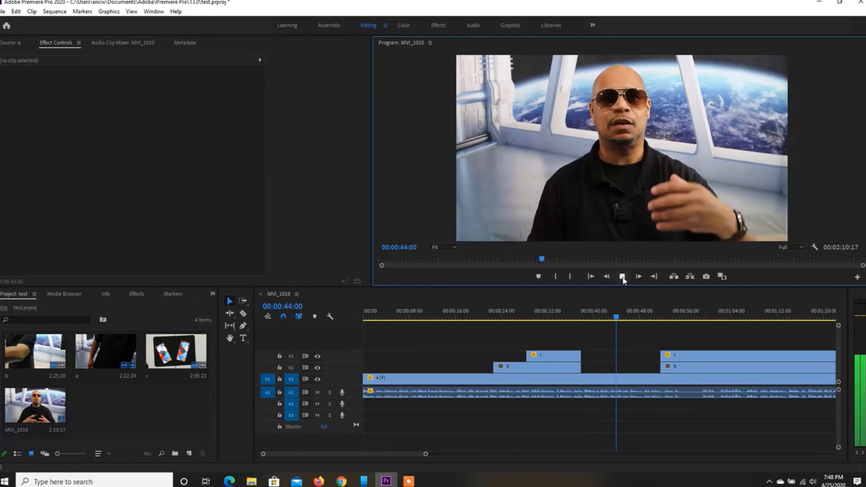
Step: Extend clip b back to the playhead, then play to 00:00:48:23
click(643, 383)
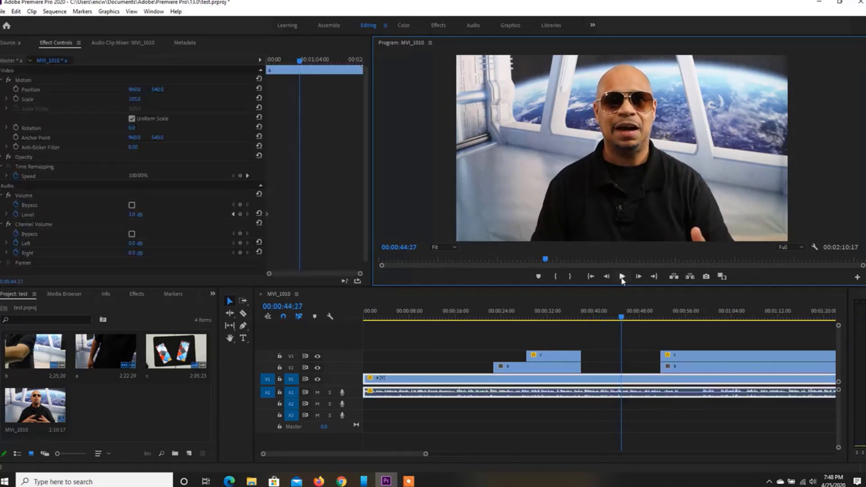
click(663, 368)
drag(663, 368, 622, 368)
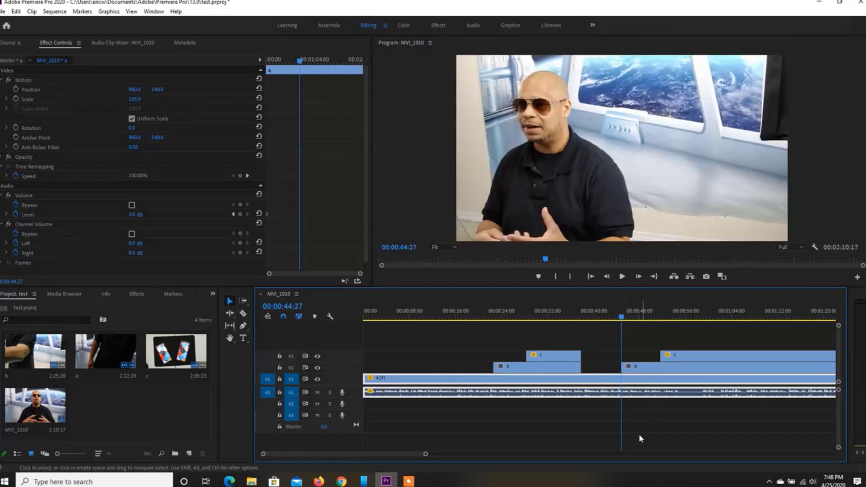
click(623, 277)
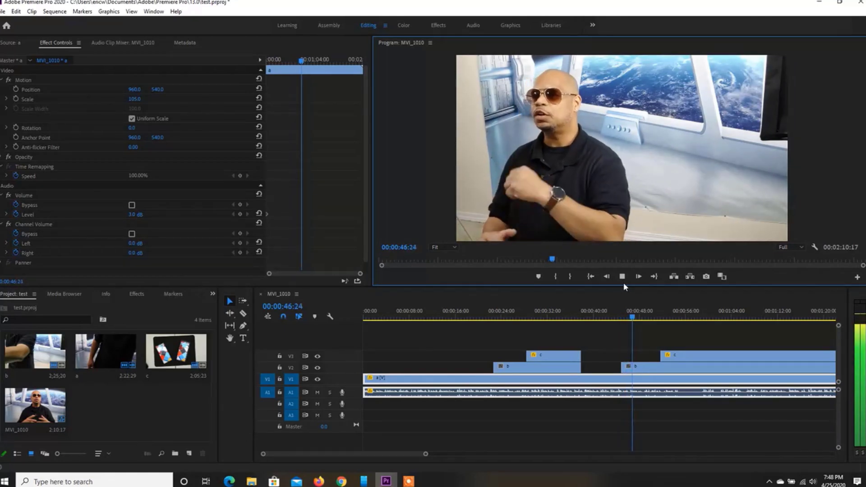
click(623, 277)
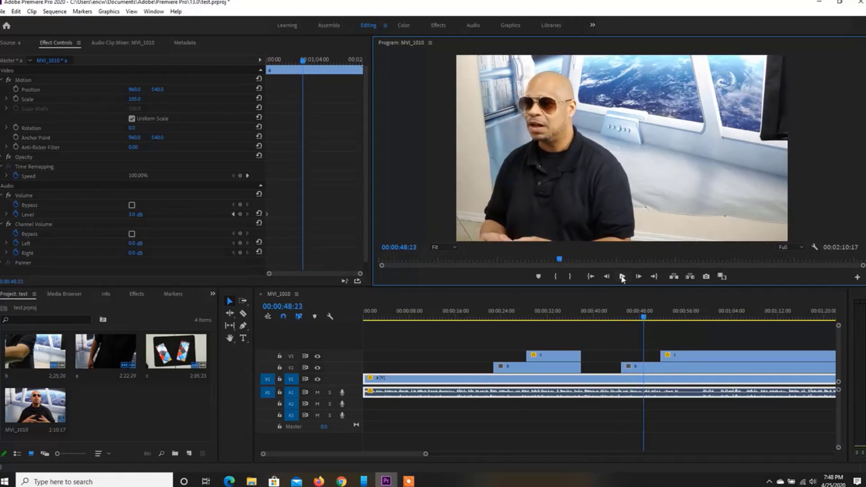
Step: Razor clip b at 00:00:48:23 and start its later piece about 3 seconds later
click(243, 315)
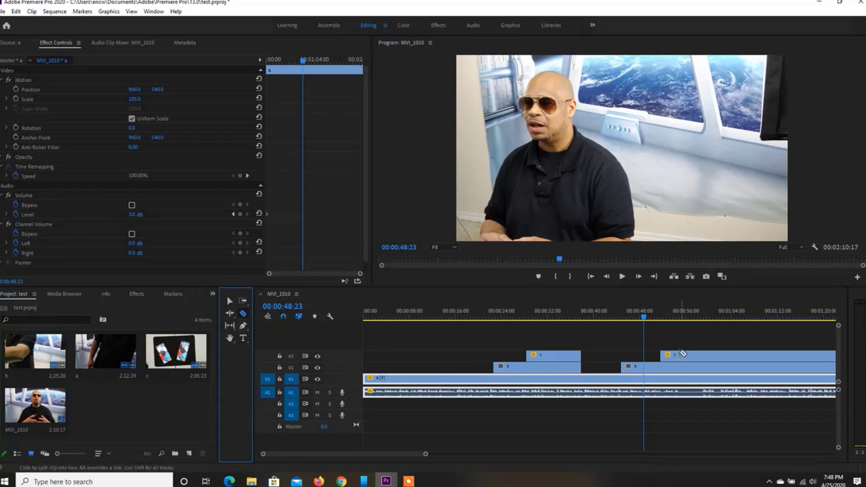
click(646, 367)
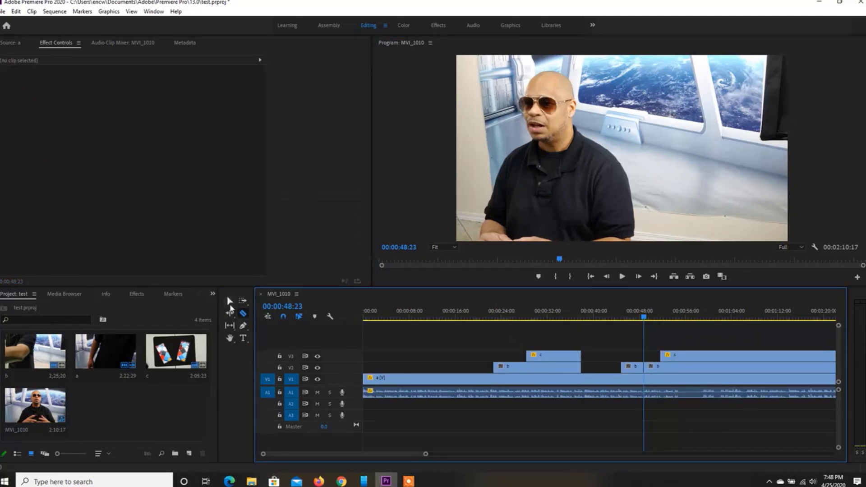
click(230, 301)
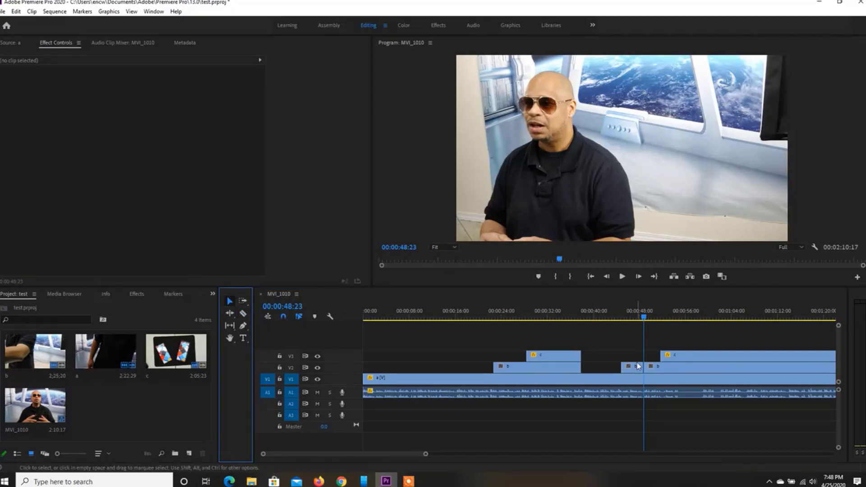
drag(648, 367, 682, 355)
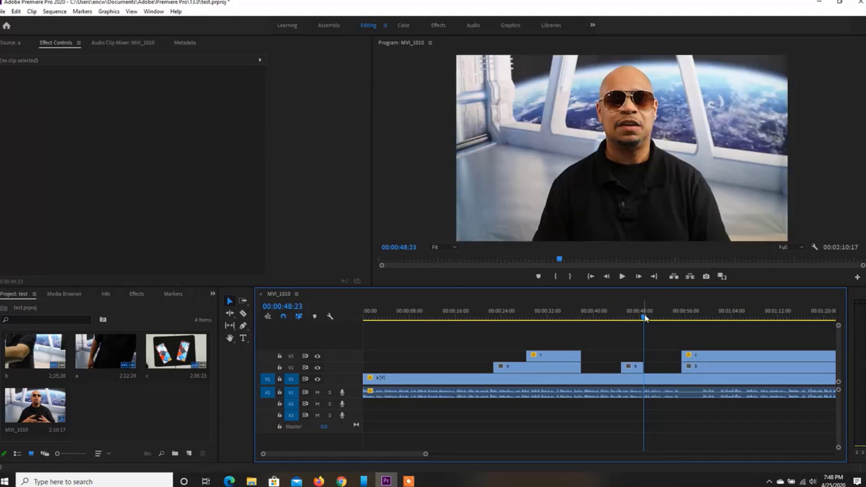
drag(646, 318, 623, 319)
click(622, 276)
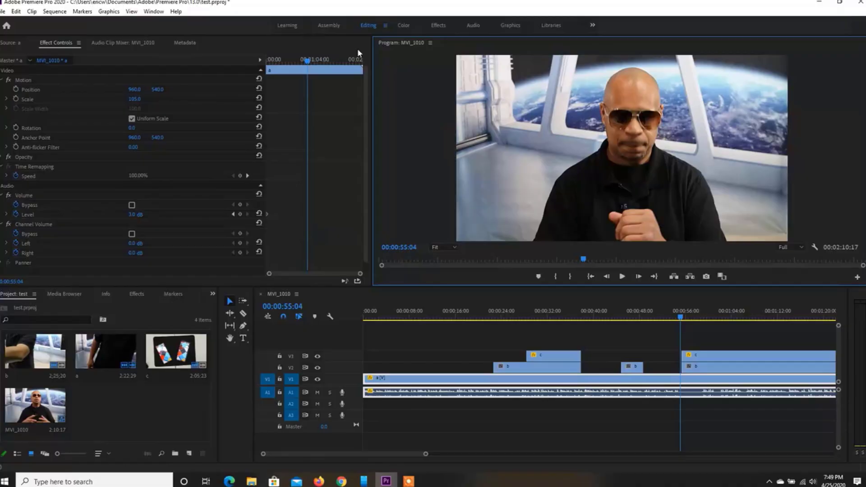
Step: Drag VR Light Leaks from Video Transitions > Immersive Video onto the start of clip b on V2
click(137, 294)
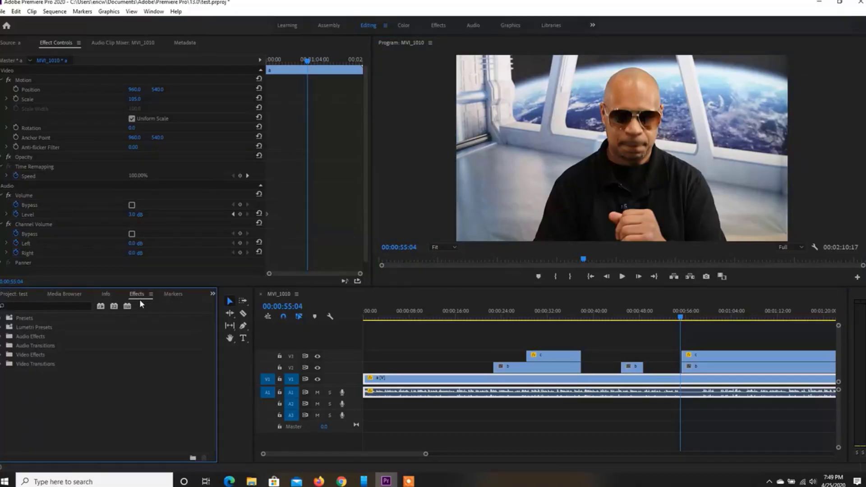
click(1, 341)
click(1, 341)
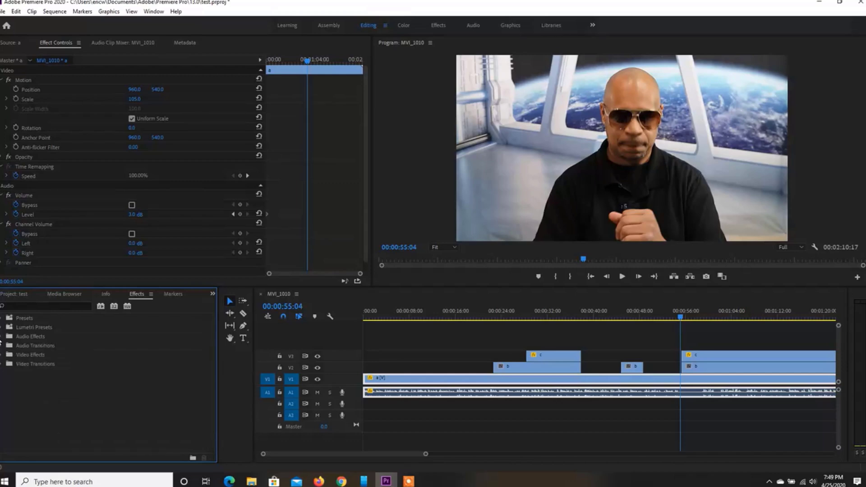
click(1, 365)
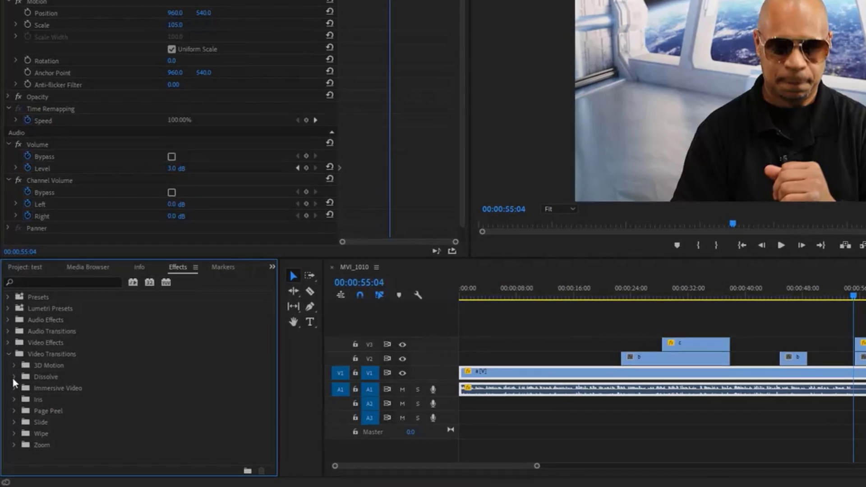
click(14, 387)
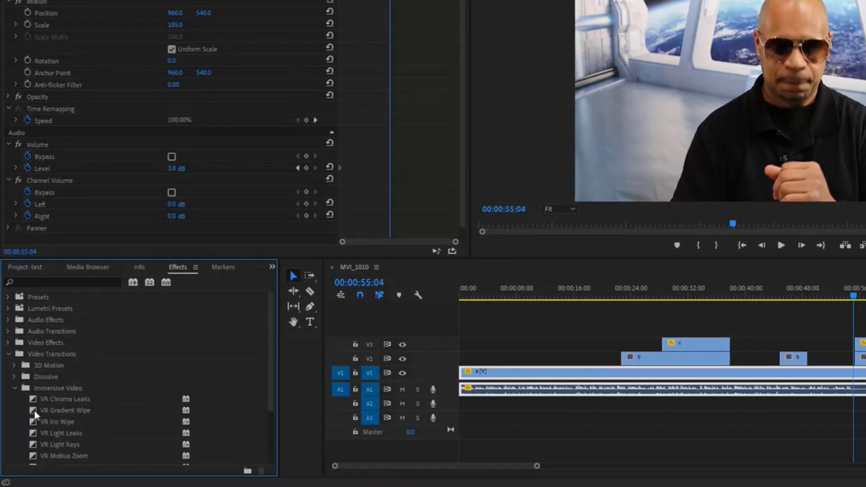
scroll(36, 412, down, 1)
scroll(48, 424, down, 1)
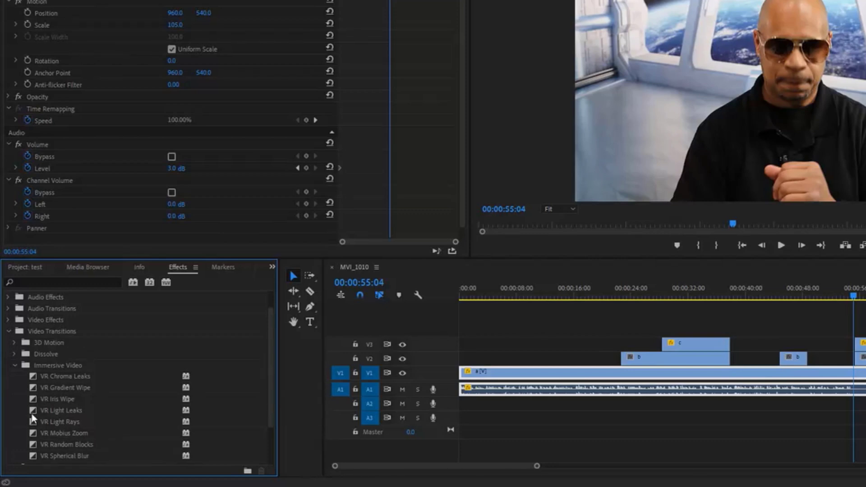
drag(31, 410, 524, 389)
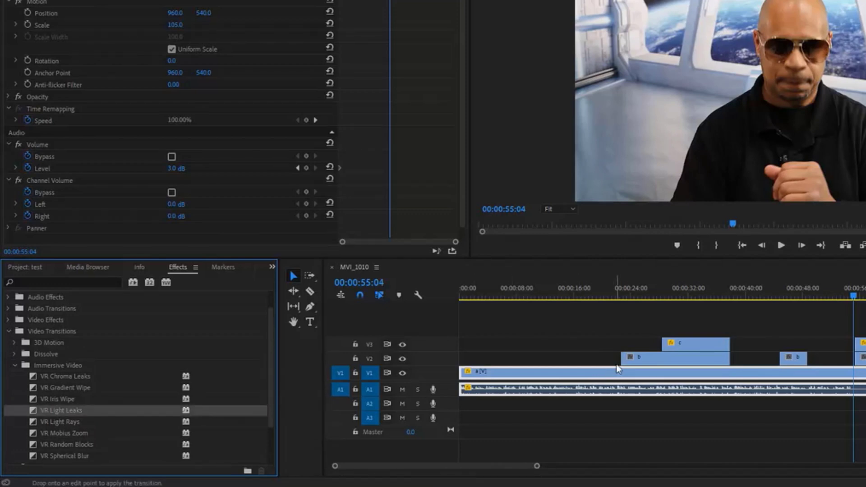
drag(625, 360, 625, 359)
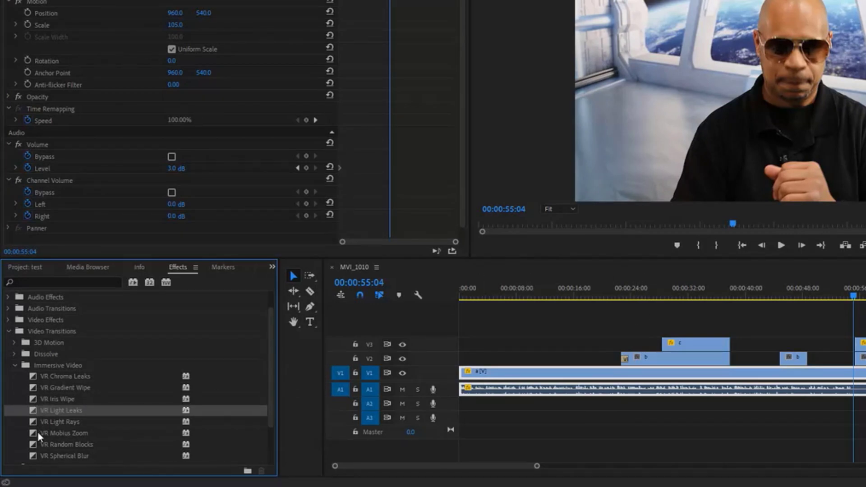
scroll(38, 433, up, 2)
Step: Apply the Fast Blur In preset to clip c and Fast Blur Out to the first b clip
click(8, 297)
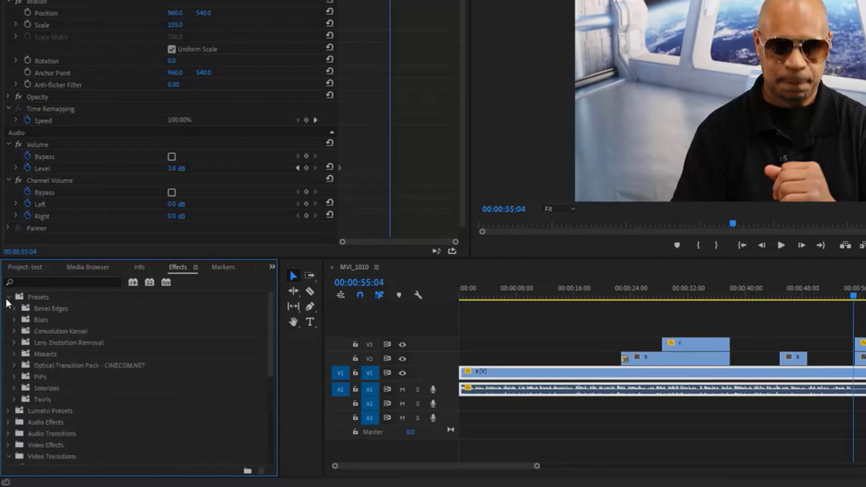
click(14, 321)
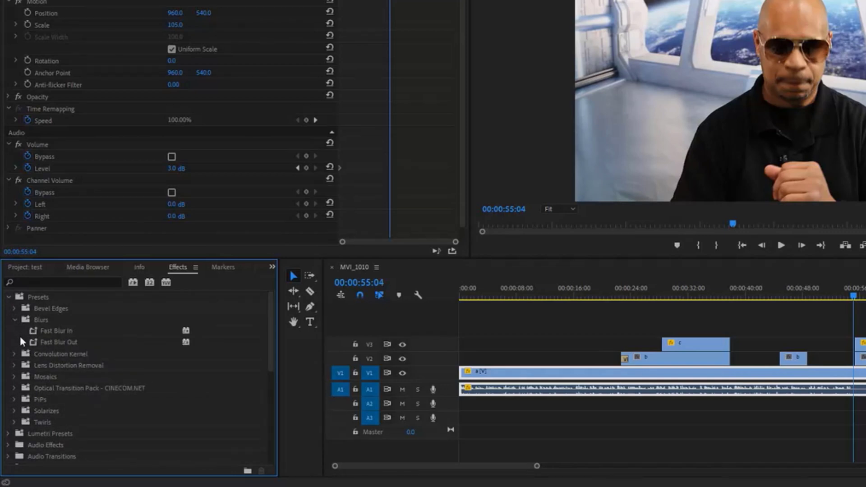
drag(34, 335, 668, 345)
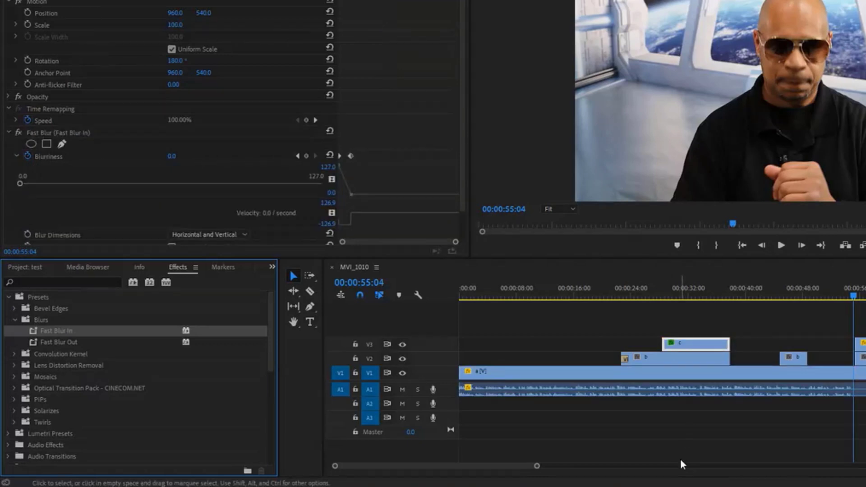
drag(32, 346, 727, 361)
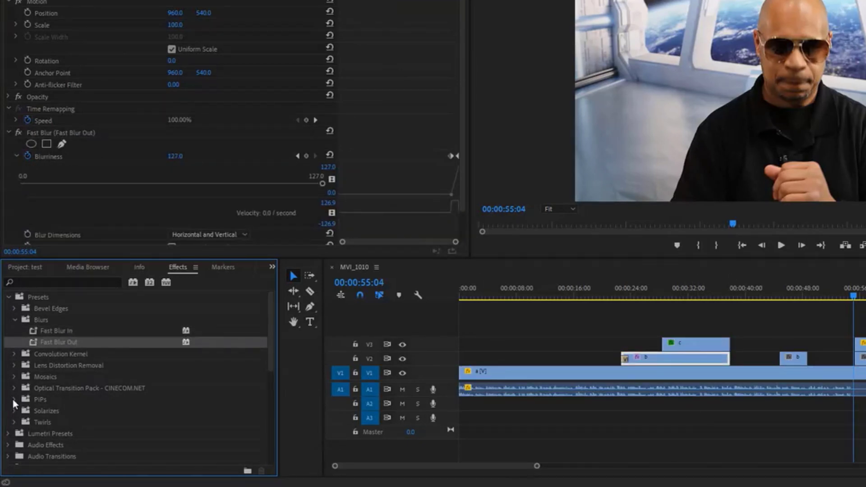
Step: Add the VR Mobius Zoom transition to the short b clip
scroll(42, 357, down, 2)
scroll(31, 434, down, 7)
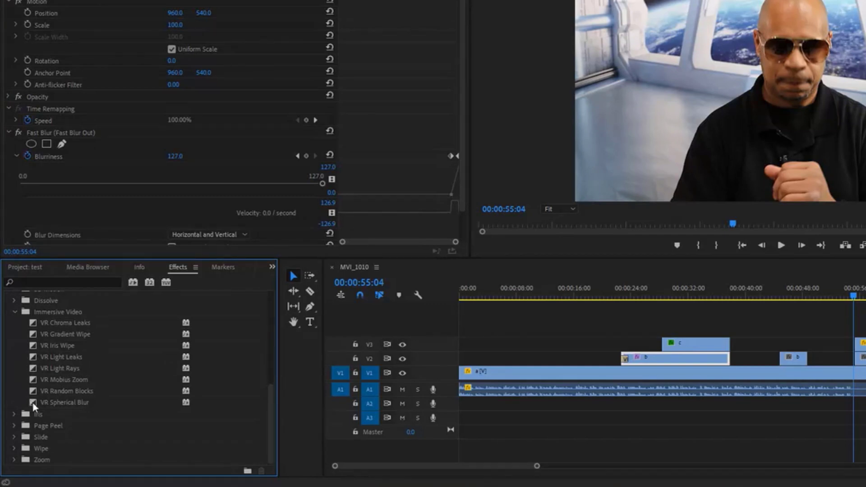
mouse_move(34, 376)
mouse_down()
mouse_move(757, 377)
mouse_move(785, 364)
mouse_up()
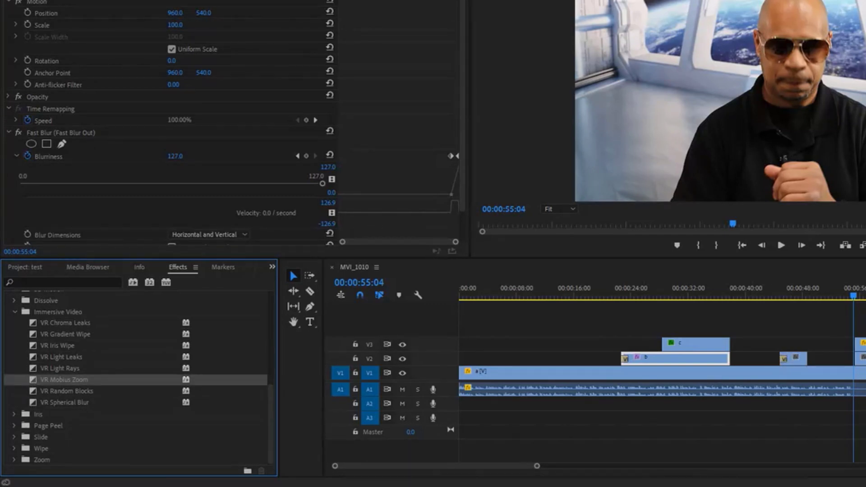
click(618, 291)
click(781, 245)
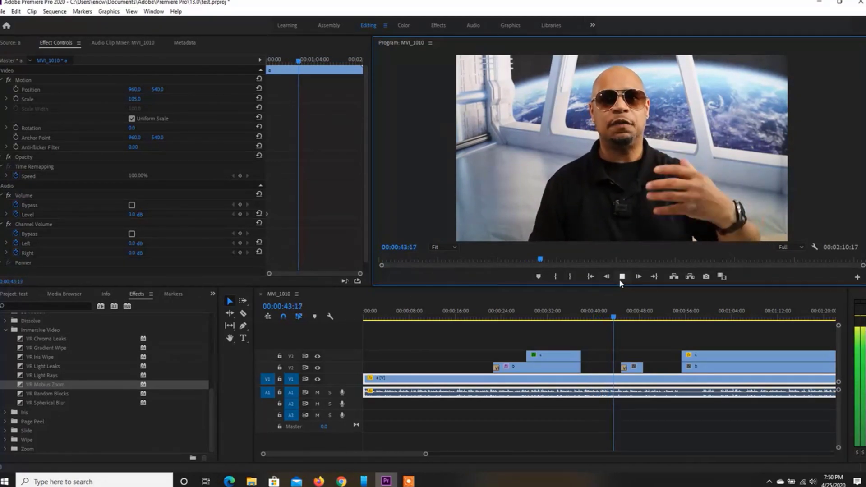
key(XF86AudioLowerVolume)
key(XF86AudioLowerVolume)
key(XF86AudioLowerVolume)
key(XF86AudioLowerVolume)
key(XF86AudioLowerVolume)
key(XF86AudioLowerVolume)
key(XF86AudioLowerVolume)
key(XF86AudioLowerVolume)
key(XF86AudioLowerVolume)
key(XF86AudioLowerVolume)
key(XF86AudioLowerVolume)
key(XF86AudioLowerVolume)
key(XF86AudioLowerVolume)
key(XF86AudioLowerVolume)
key(XF86AudioLowerVolume)
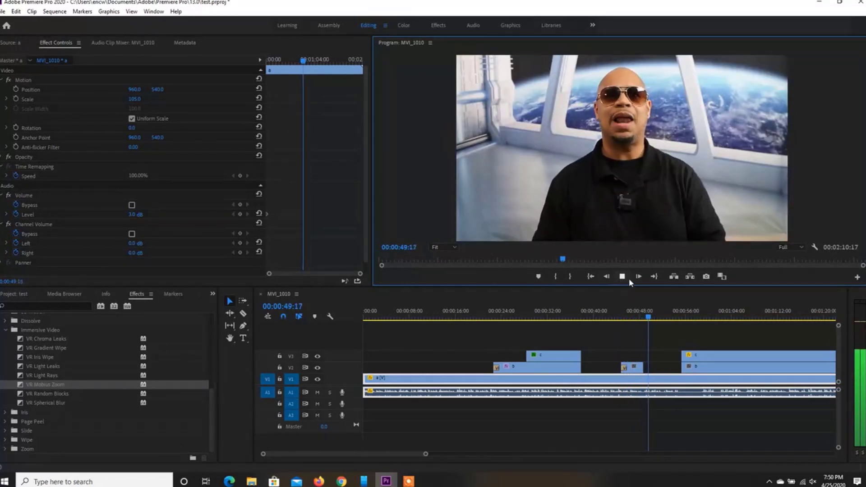
click(622, 277)
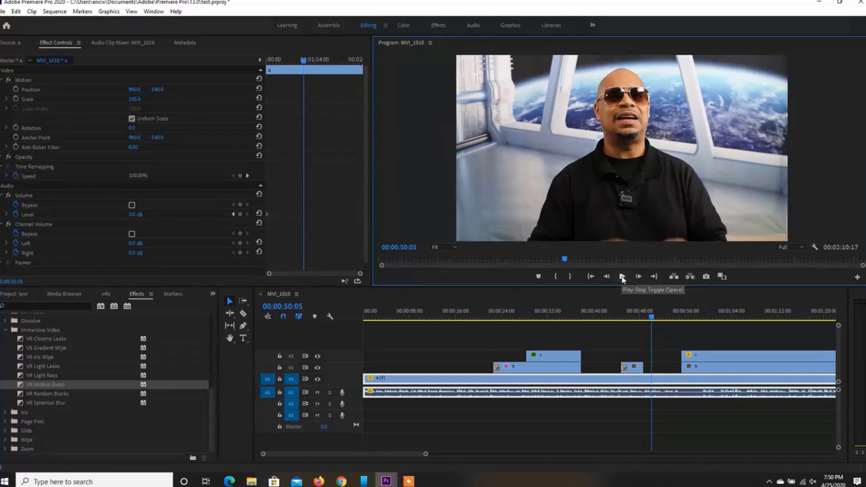